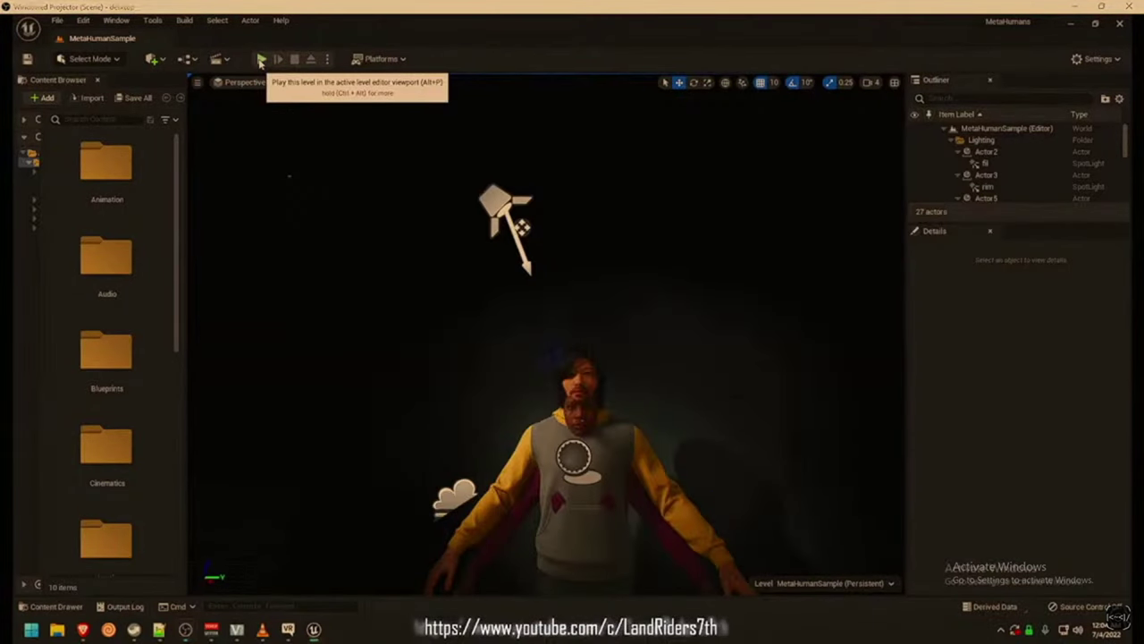
Play the MetaHumanSample level in the Unreal Editor.
{"action": "left_click", "coordinate": [260, 60]}
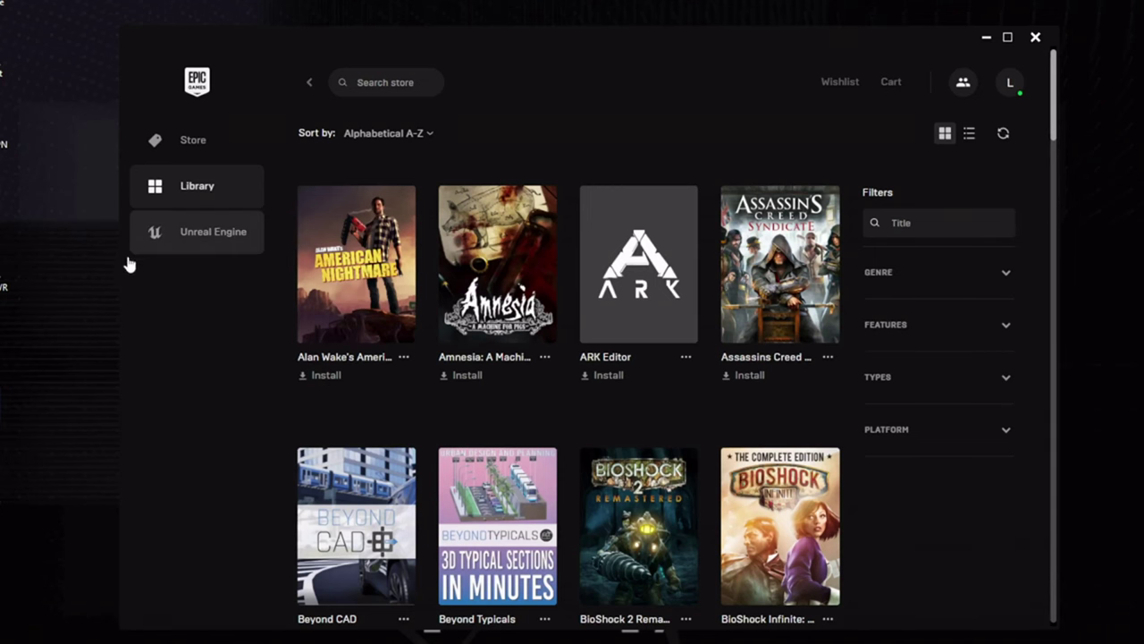
In the Unreal Engine Marketplace, search 'meta' and pick the MetaHumans suggestion.
{"action": "left_click", "coordinate": [211, 239]}
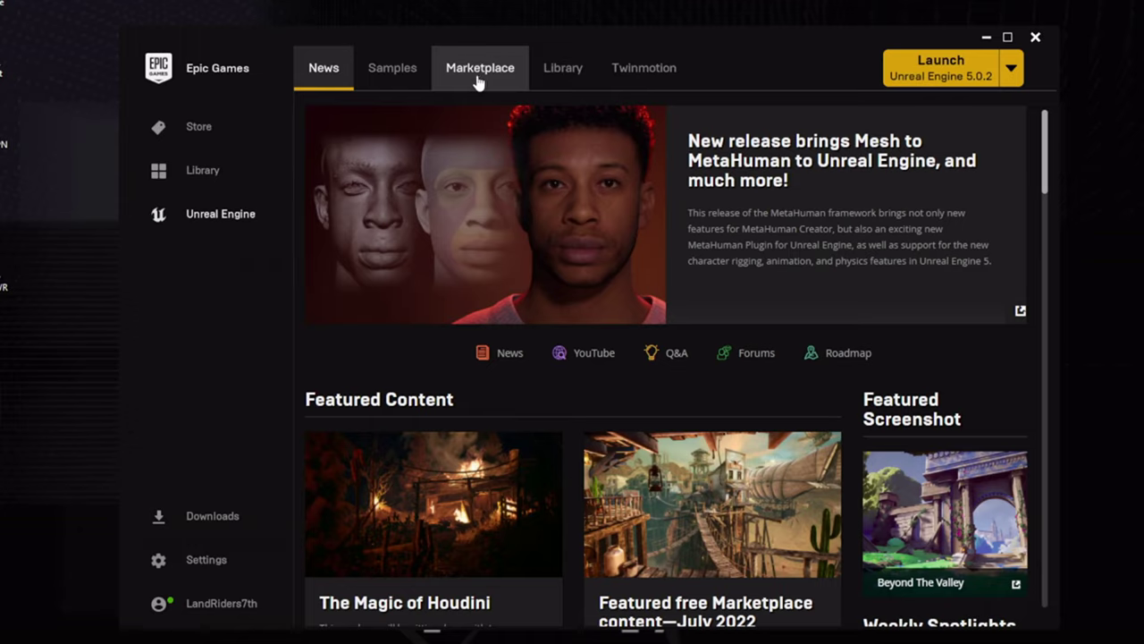
{"action": "left_click", "coordinate": [494, 86]}
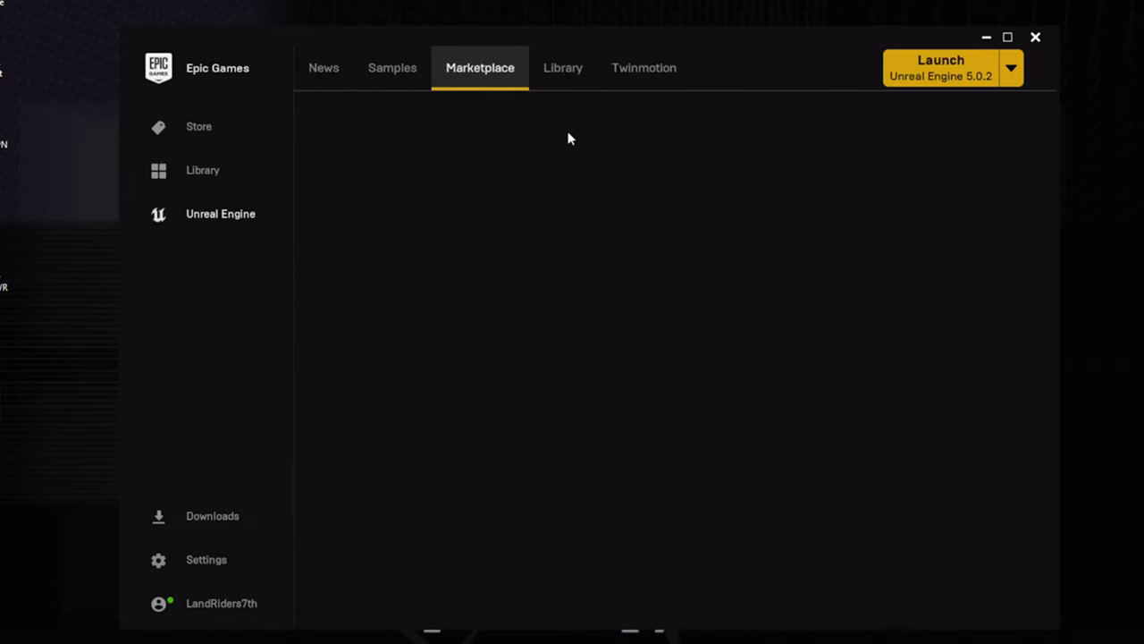
{"action": "left_click", "coordinate": [907, 271]}
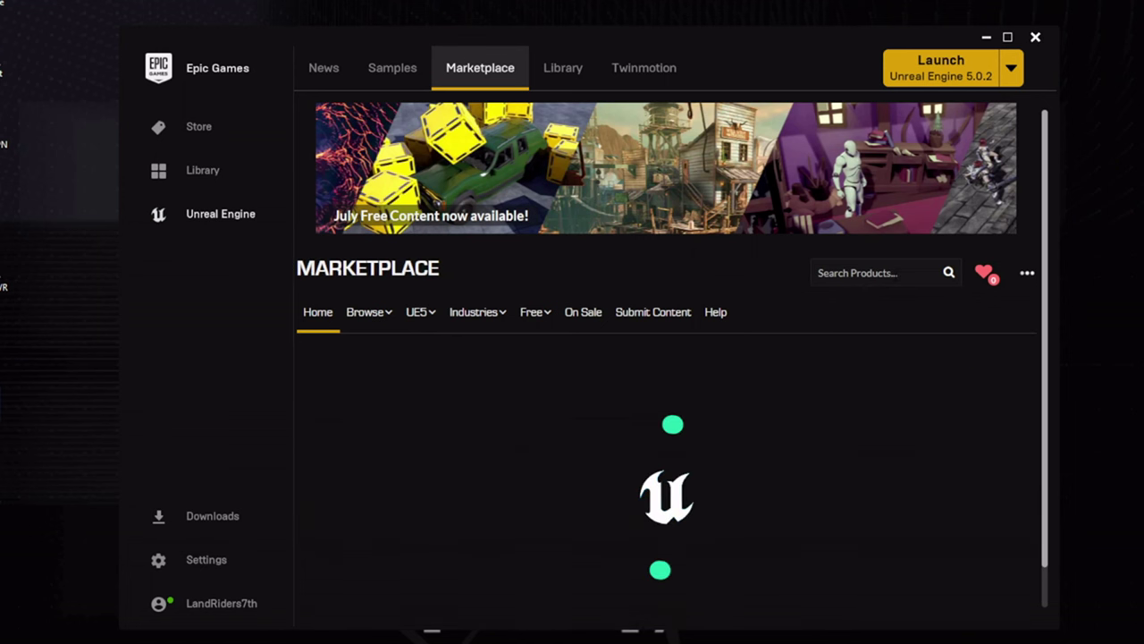
{"action": "type", "text": "metahuman"}
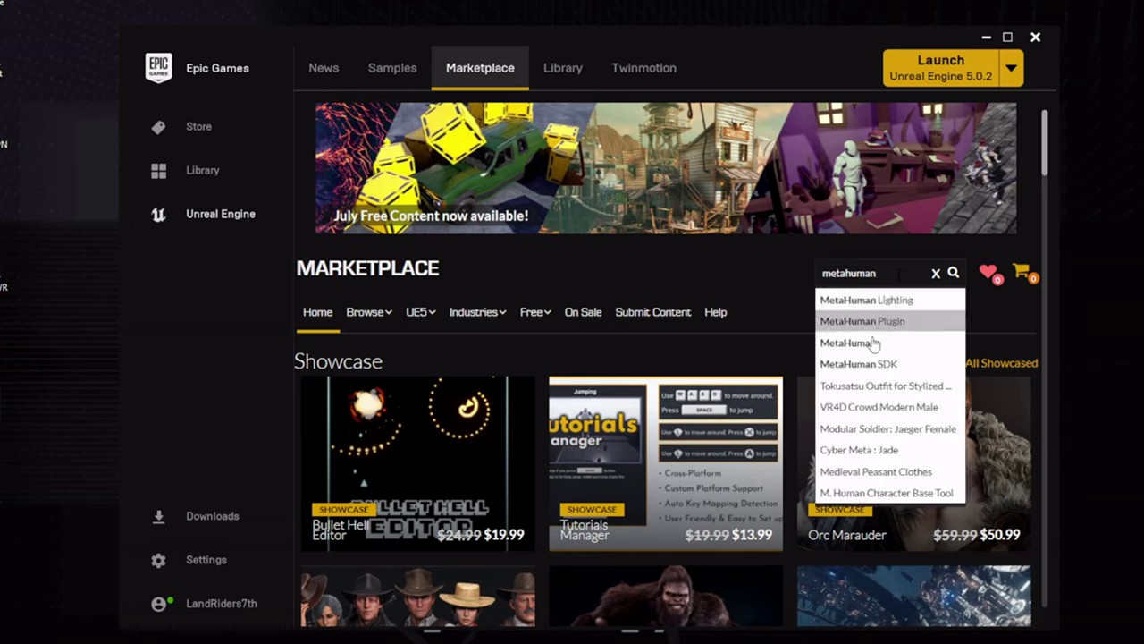
{"action": "left_click", "coordinate": [895, 344]}
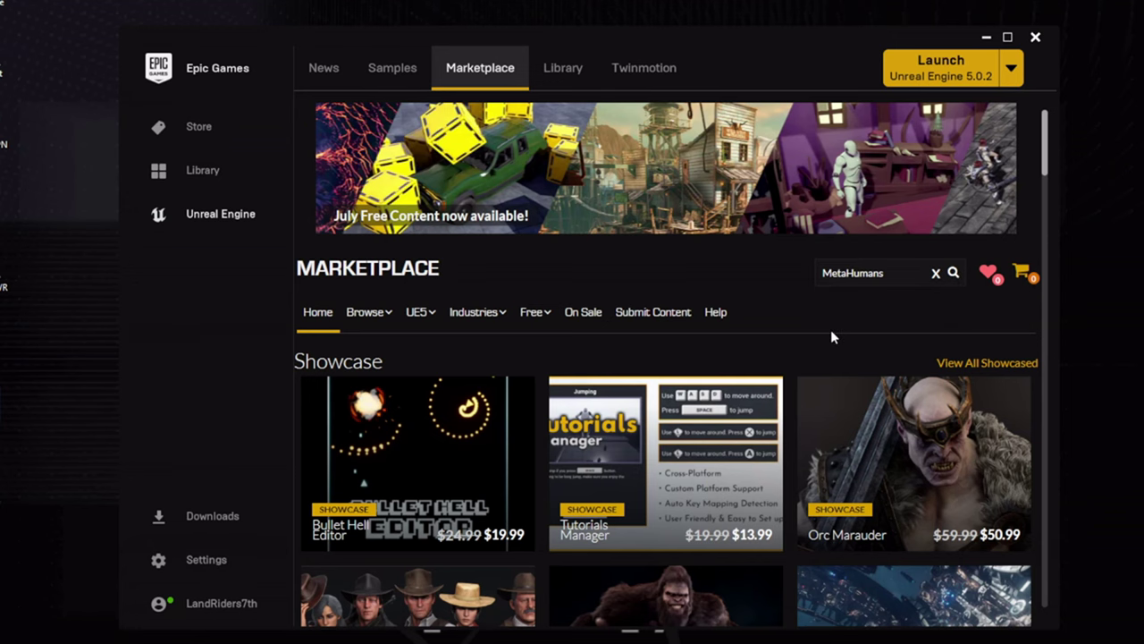
{"action": "mouse_move", "coordinate": [1046, 170]}
{"action": "left_mouse_down"}
{"action": "mouse_move", "coordinate": [1044, 263]}
{"action": "mouse_move", "coordinate": [1032, 289]}
{"action": "mouse_move", "coordinate": [1057, 157]}
{"action": "left_mouse_up"}
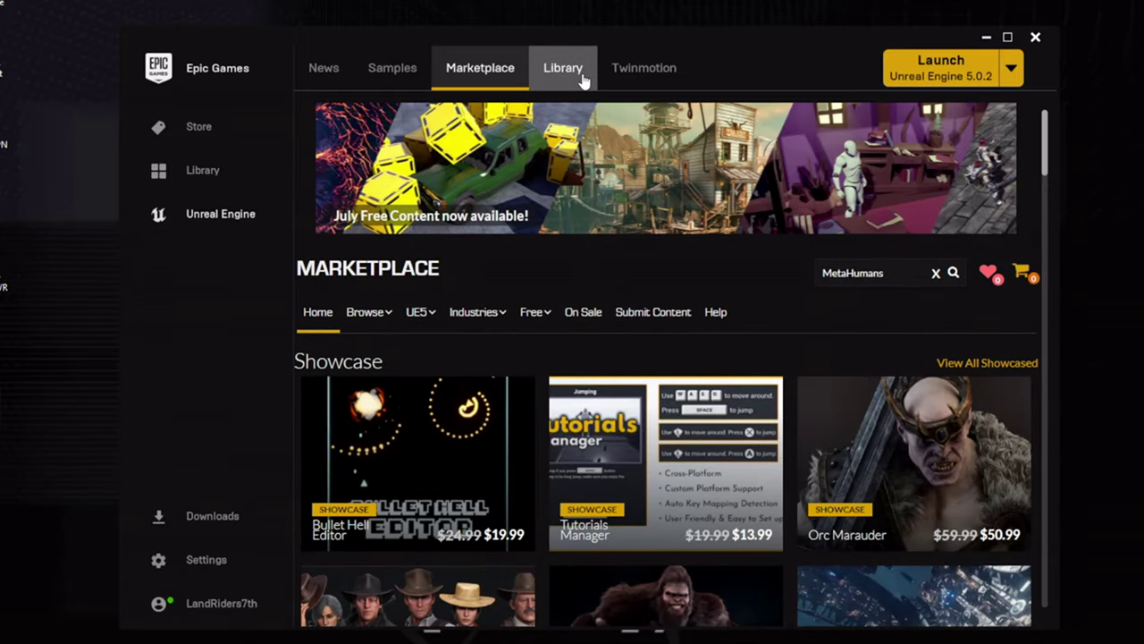
Switch to the Unreal Engine Library and bring up the Vault with its category filter and search field.
{"action": "left_click", "coordinate": [585, 79]}
{"action": "left_click_drag", "start_coordinate": [1046, 159], "coordinate": [1055, 225]}
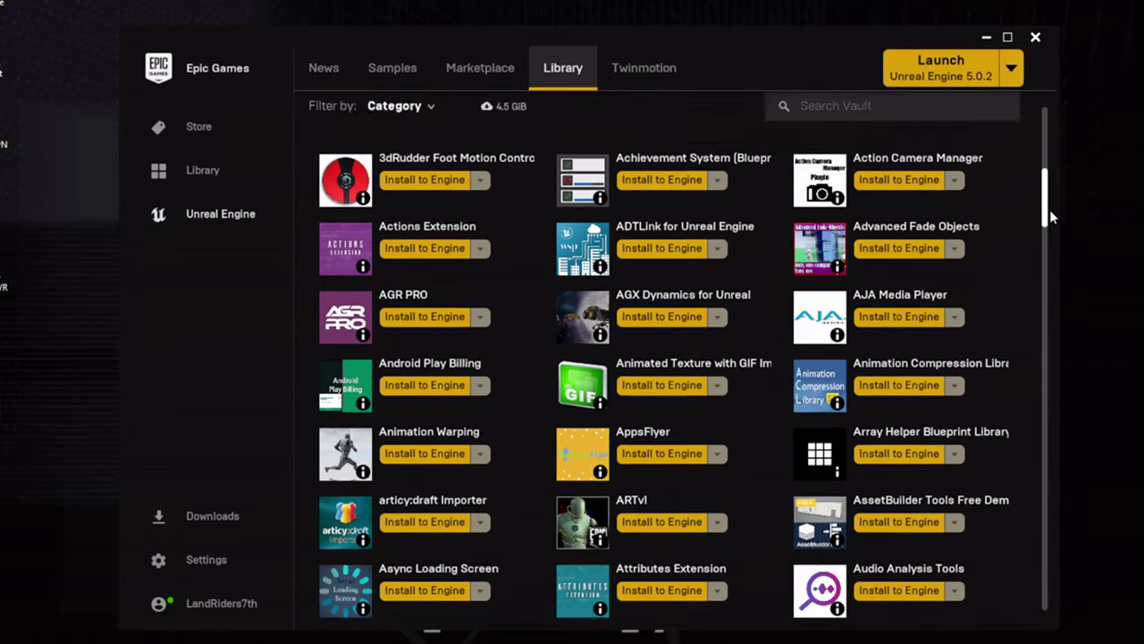
{"action": "scroll", "coordinate": [1062, 179], "scroll_direction": "up", "scroll_amount": 6}
{"action": "left_click", "coordinate": [974, 288]}
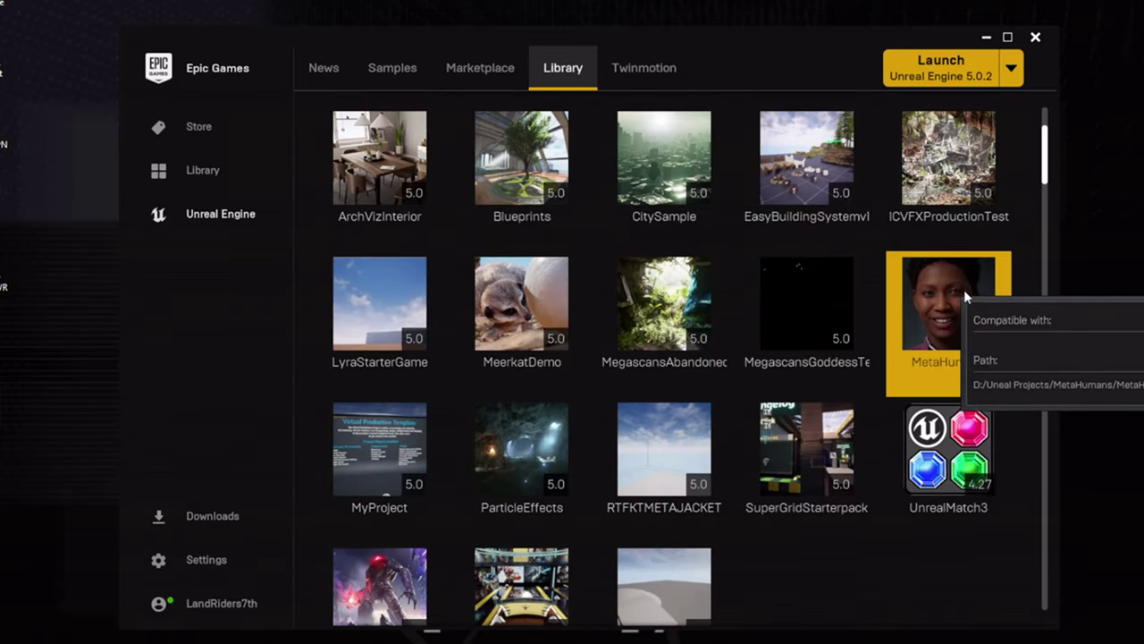
{"action": "left_click_drag", "start_coordinate": [1046, 171], "coordinate": [1044, 203]}
{"action": "scroll", "coordinate": [566, 277], "scroll_direction": "down", "scroll_amount": 1}
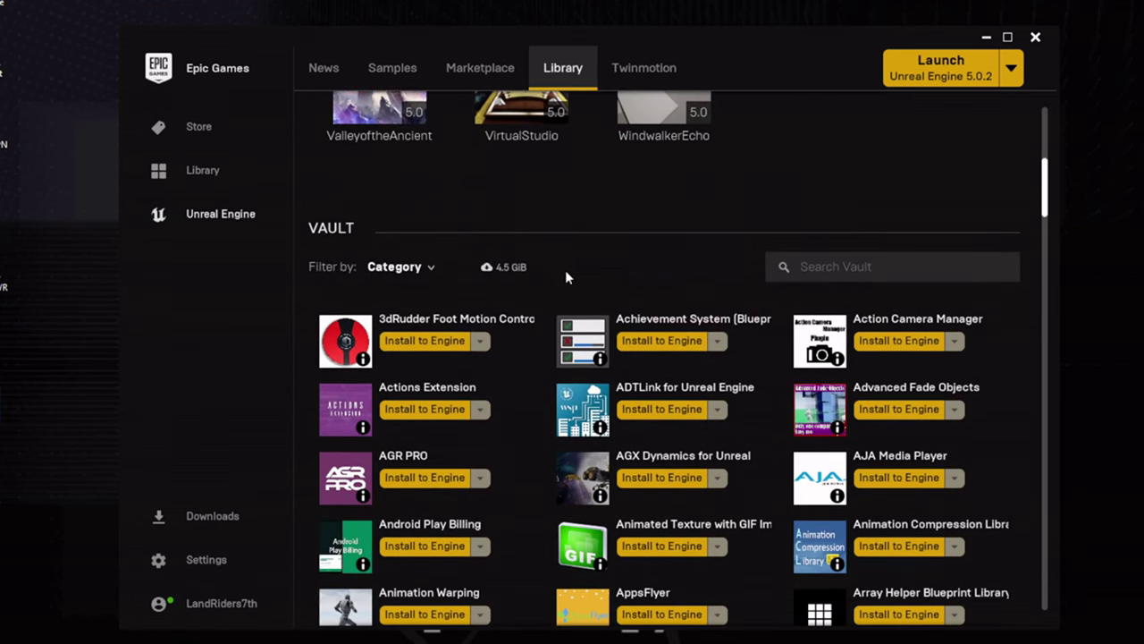
{"action": "left_click", "coordinate": [431, 268]}
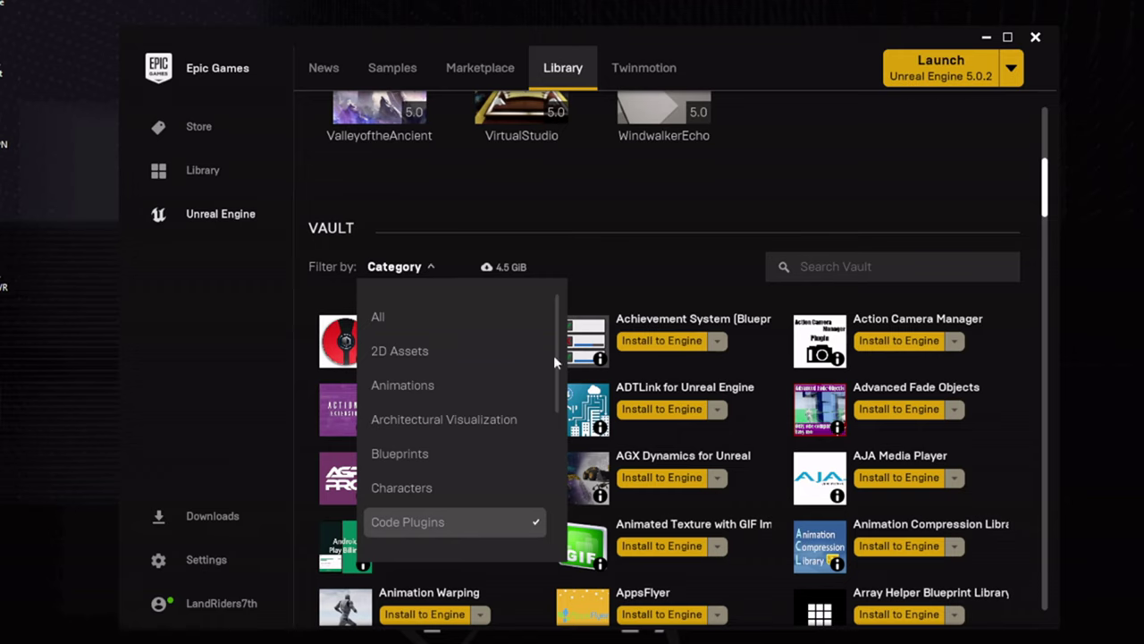
{"action": "left_click", "coordinate": [897, 266]}
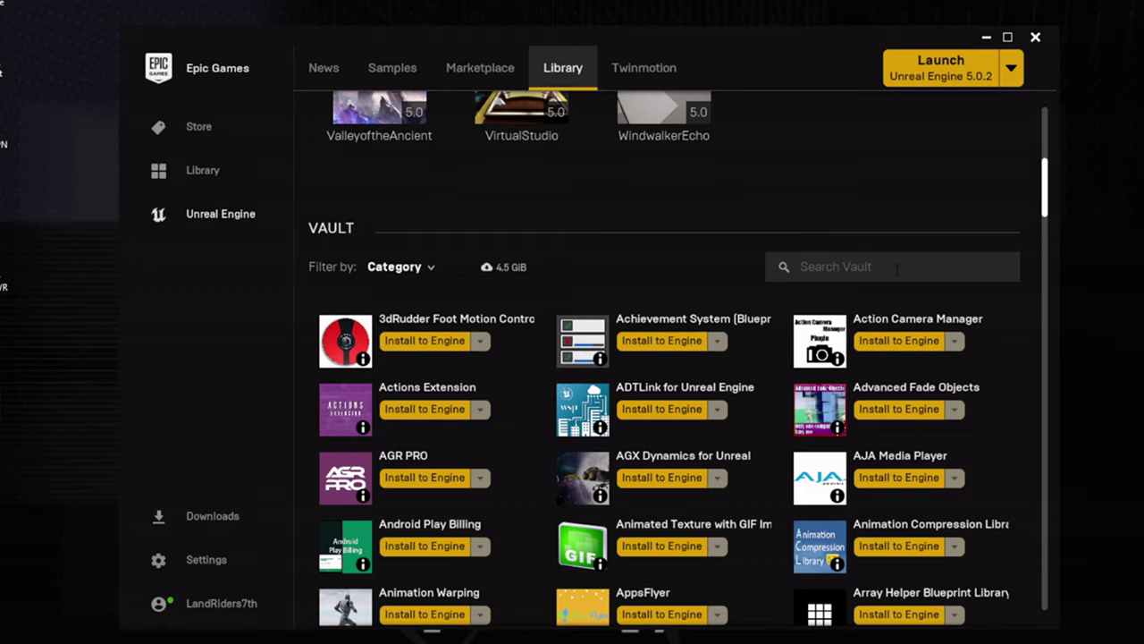
Search the Vault for 'meta', find MetaHuman Plugin already installed, and view its Marketplace page.
{"action": "type", "text": "meta"}
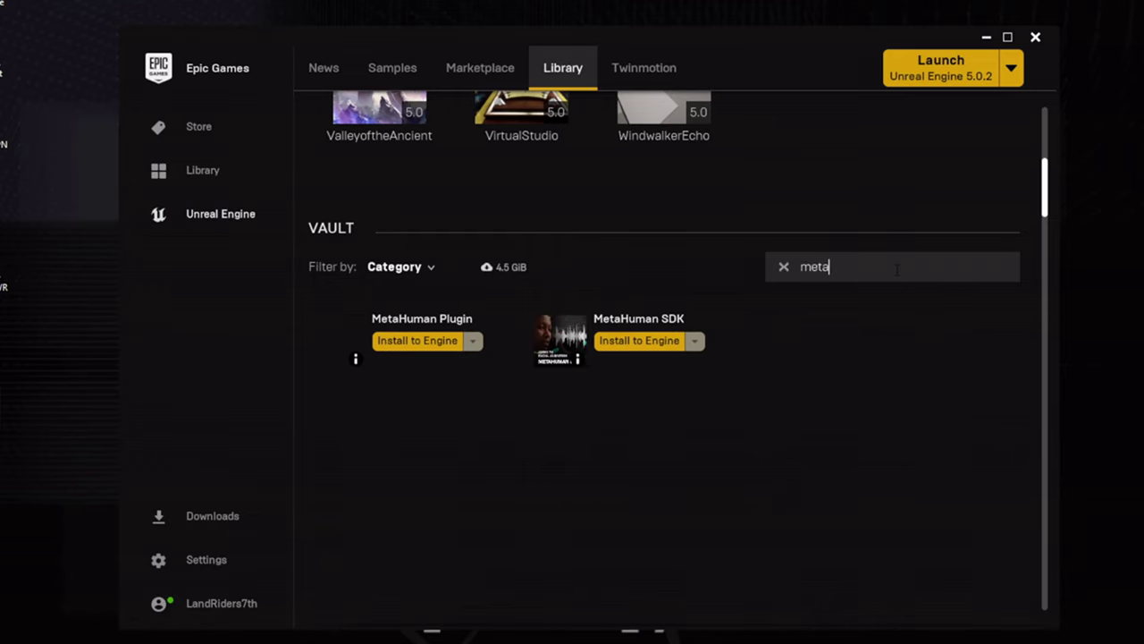
{"action": "left_click", "coordinate": [404, 349]}
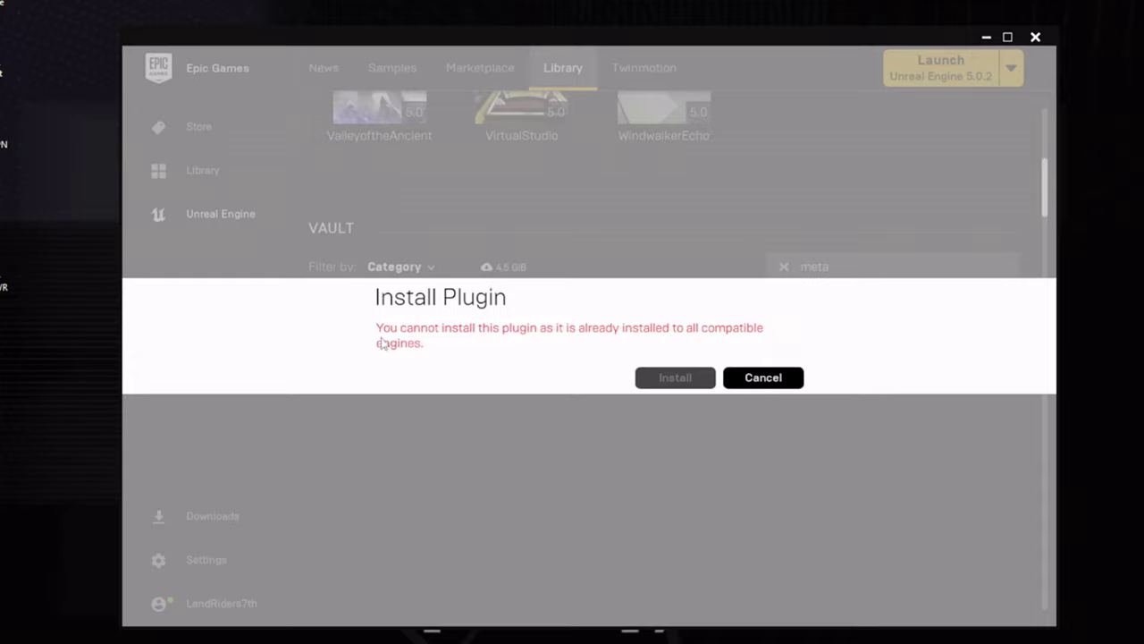
{"action": "left_click", "coordinate": [781, 381]}
{"action": "left_click", "coordinate": [335, 340]}
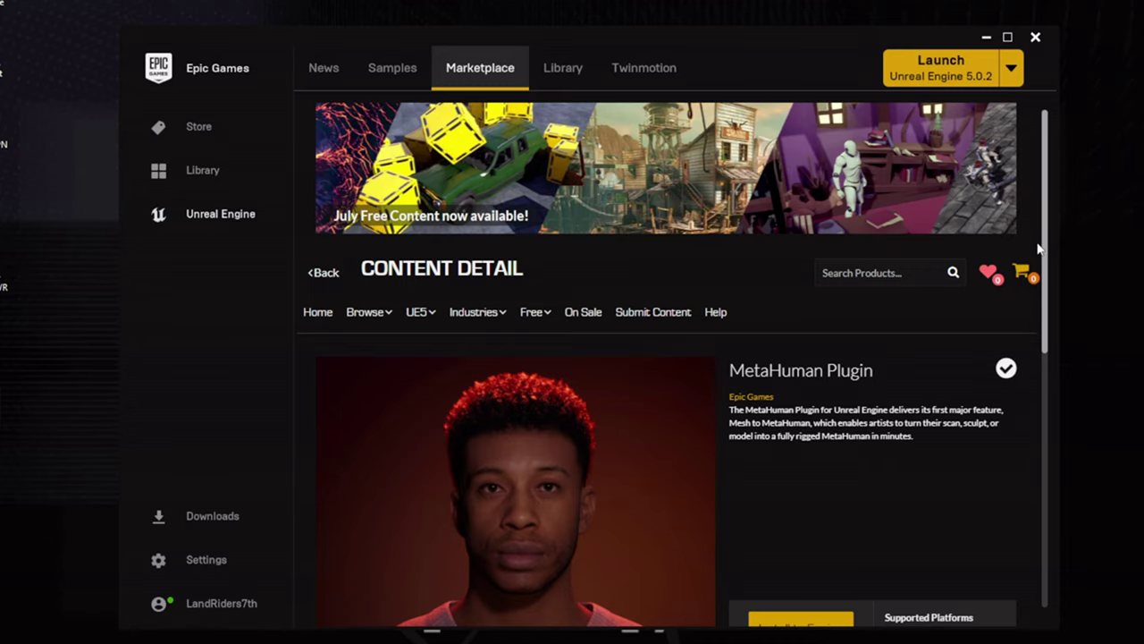
Scroll the MetaHuman Plugin page down to its Description showing engine version 5.0 support.
{"action": "left_click_drag", "start_coordinate": [1046, 251], "coordinate": [1041, 284]}
{"action": "scroll", "coordinate": [1028, 299], "scroll_direction": "down", "scroll_amount": 3}
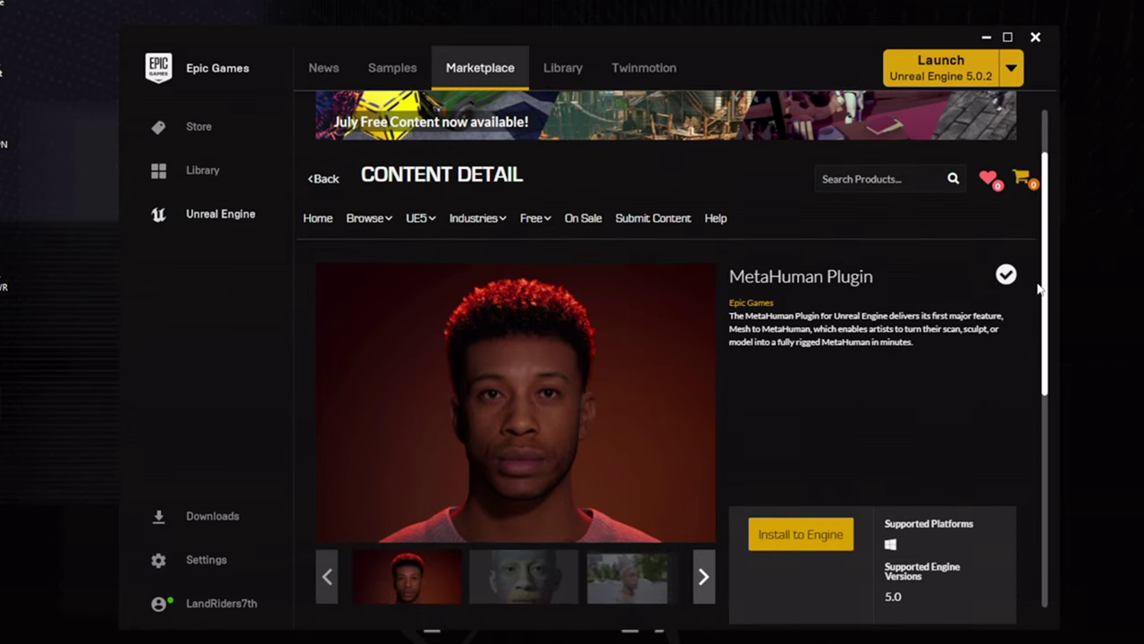
{"action": "scroll", "coordinate": [1020, 315], "scroll_direction": "down", "scroll_amount": 1}
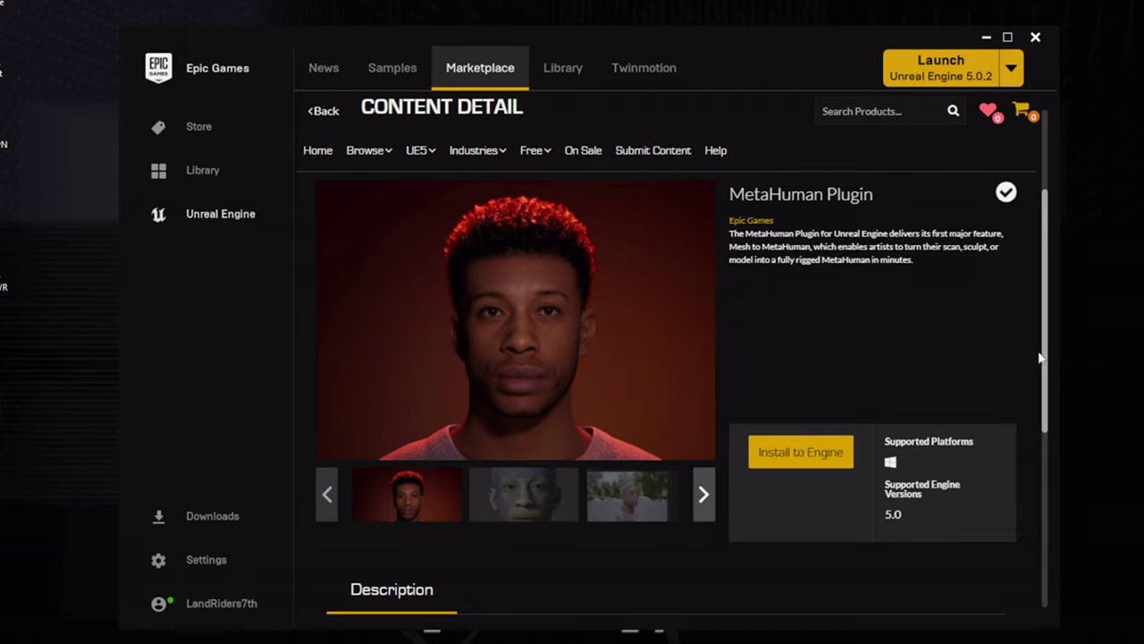
{"action": "scroll", "coordinate": [903, 521], "scroll_direction": "down", "scroll_amount": 1}
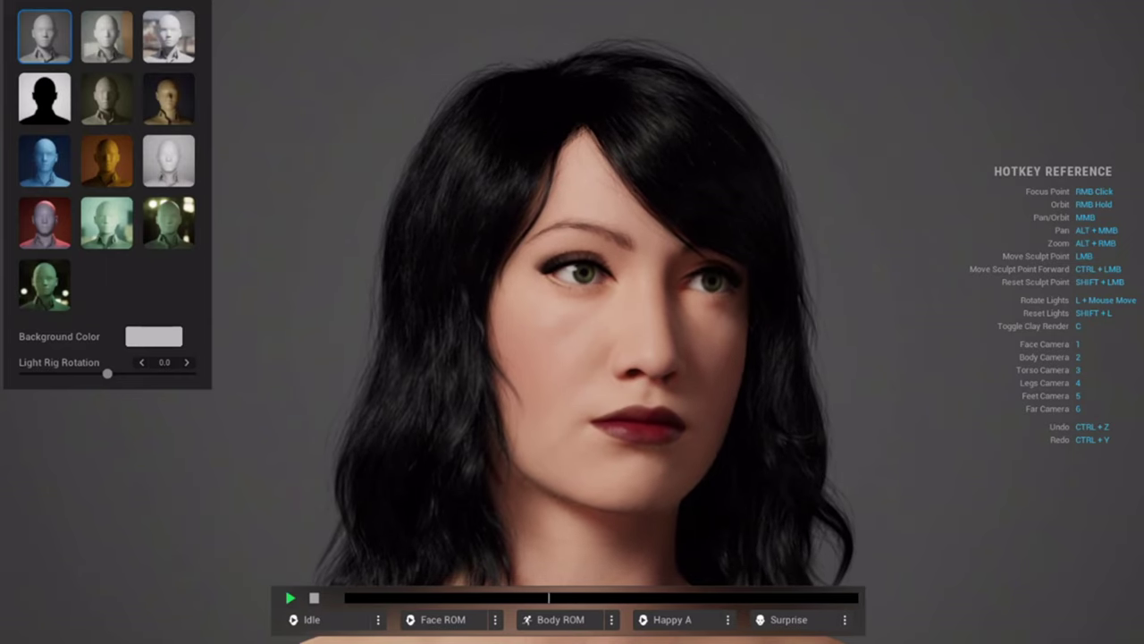
Preview the character under Indoor, Outdoor, Silhouette, Split and finally Moonlight lighting presets.
{"action": "left_click", "coordinate": [116, 49]}
{"action": "left_click", "coordinate": [124, 52]}
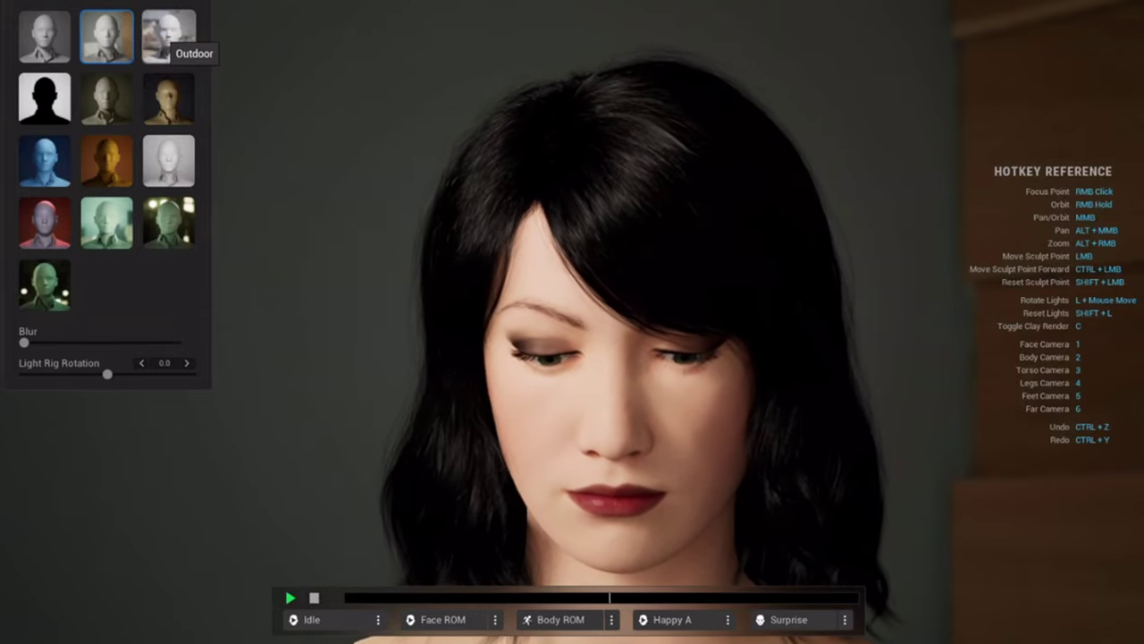
{"action": "left_click", "coordinate": [166, 38]}
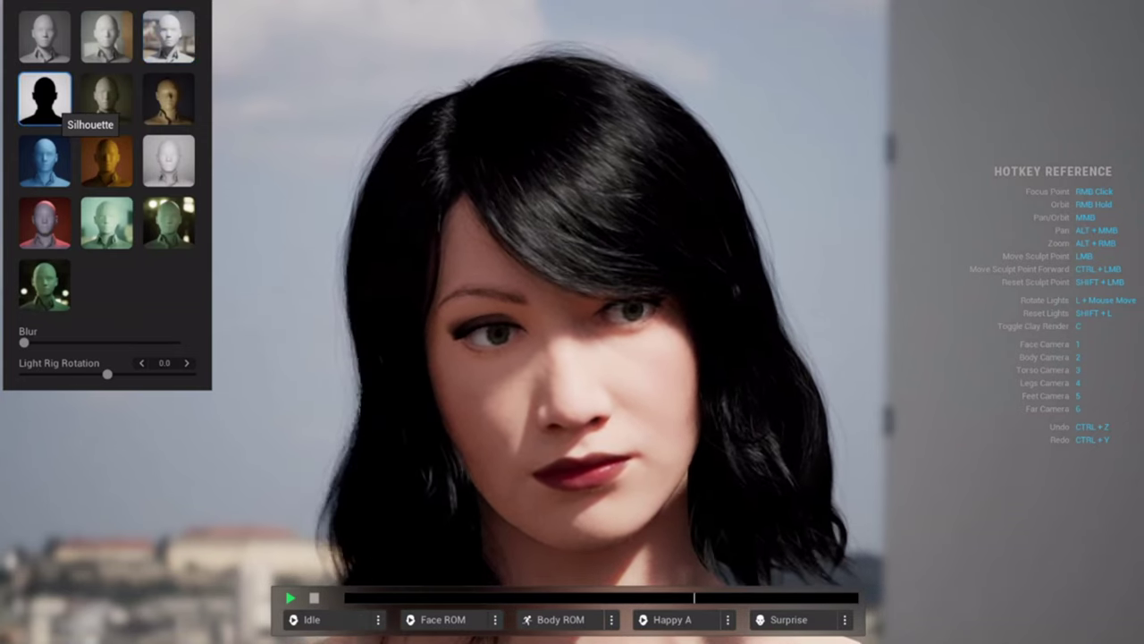
{"action": "left_click", "coordinate": [55, 103]}
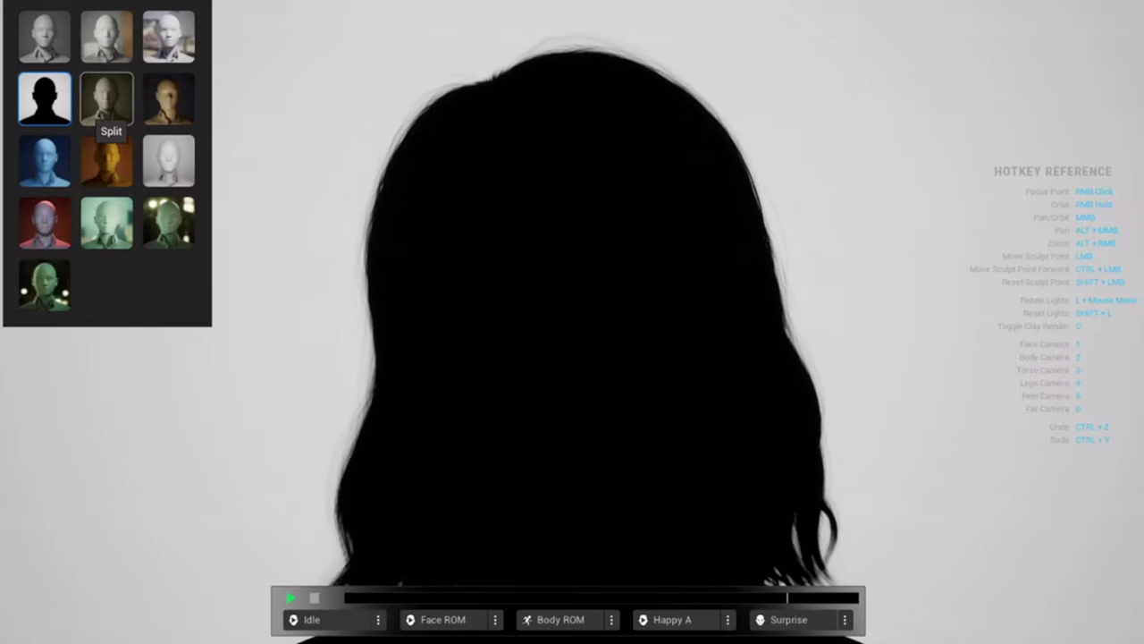
{"action": "left_click", "coordinate": [106, 98]}
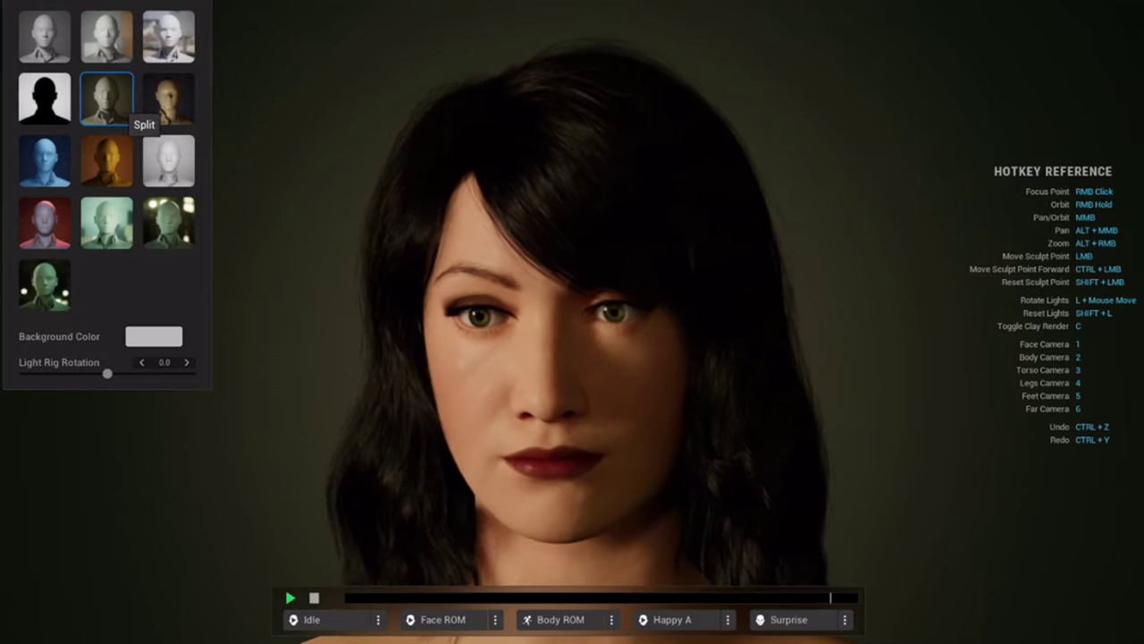
{"action": "left_click", "coordinate": [63, 158]}
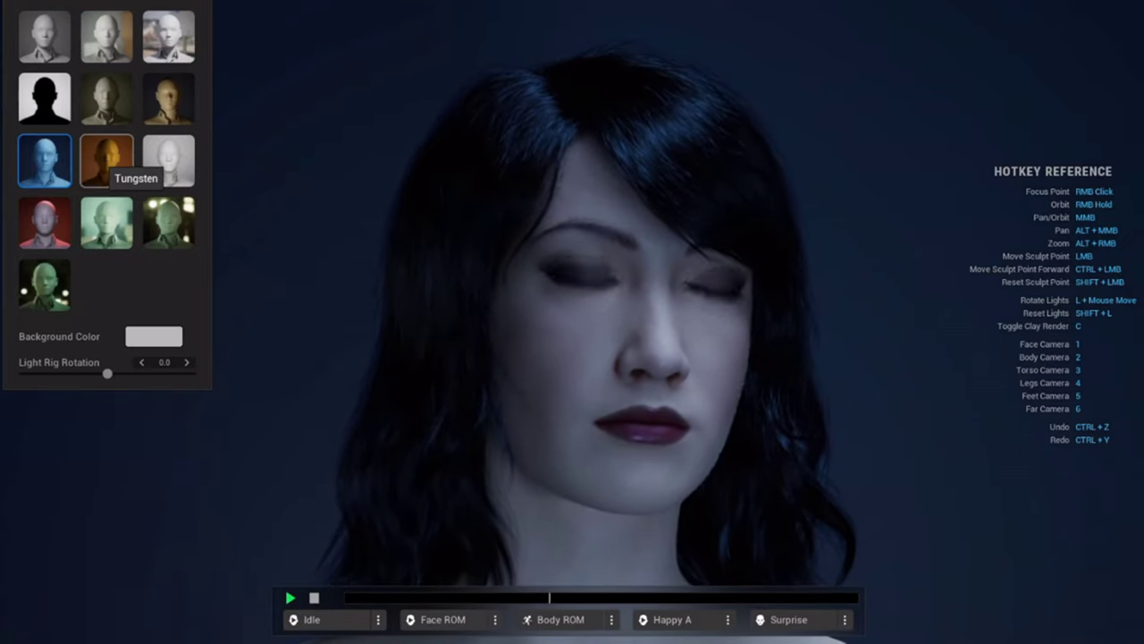
Cycle the lighting through Tungsten, Portrait, Red Lantern, GR22: Rooftop and Downtown Night presets.
{"action": "left_click", "coordinate": [108, 163]}
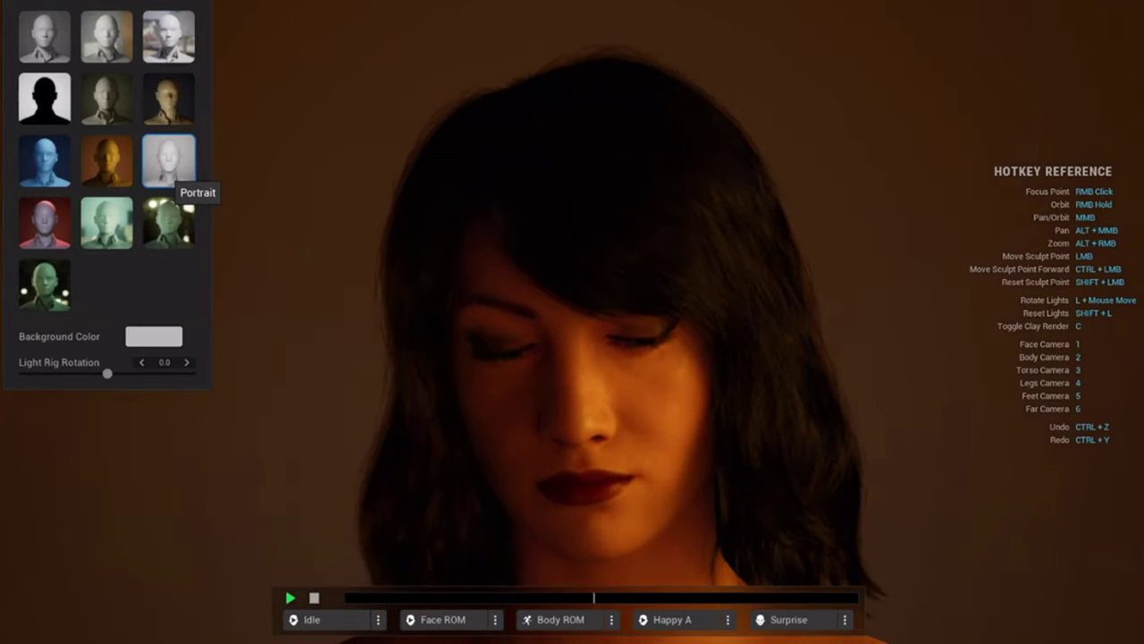
{"action": "left_click", "coordinate": [169, 170]}
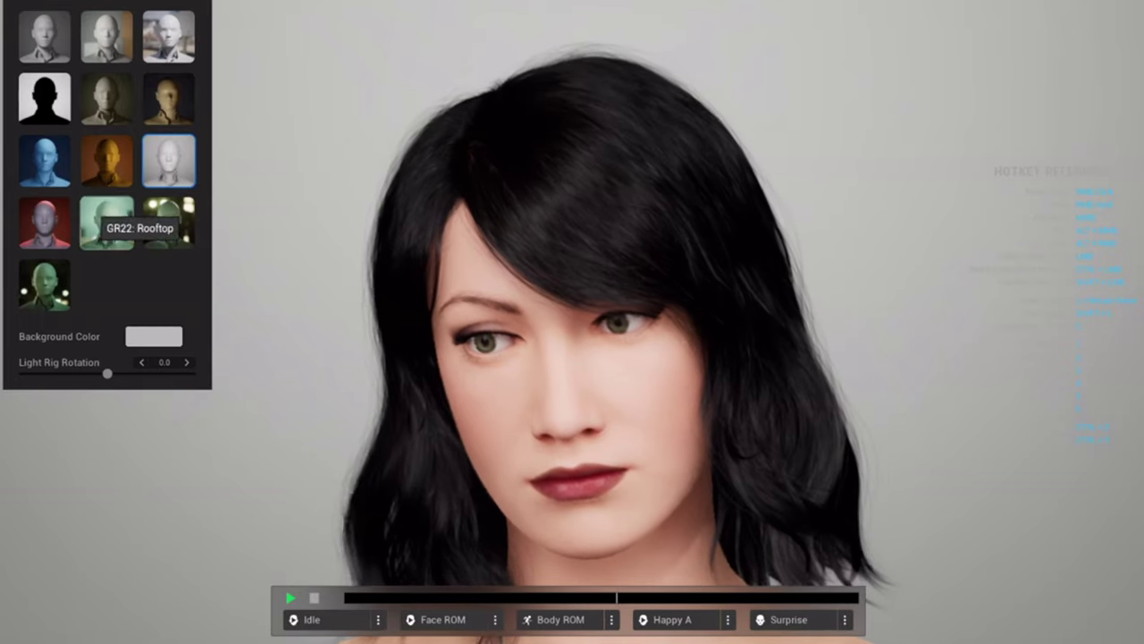
{"action": "left_click", "coordinate": [46, 221]}
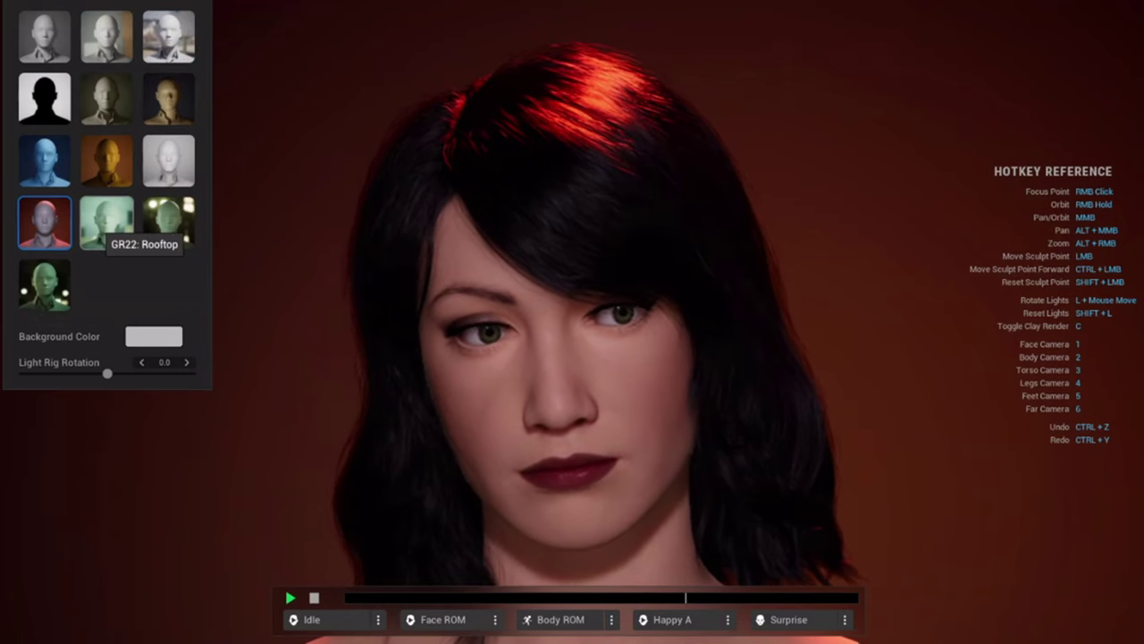
{"action": "left_click", "coordinate": [105, 223]}
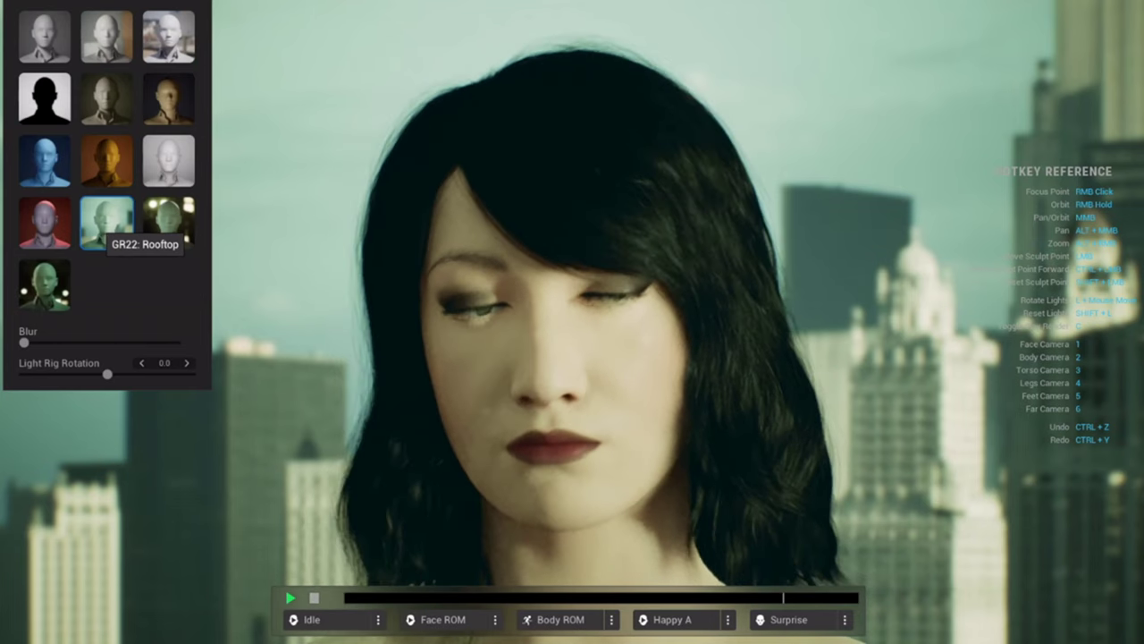
{"action": "left_click", "coordinate": [169, 223]}
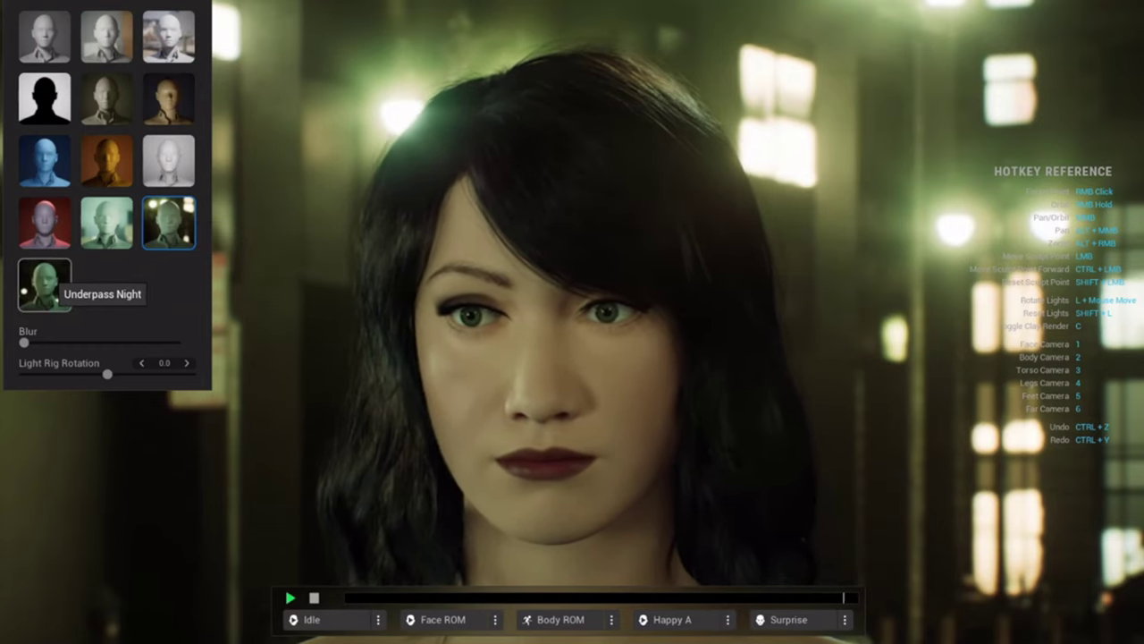
Apply Underpass Night, blur the background, and rotate the light rig from 222 through 92, 40 to negative.
{"action": "left_click", "coordinate": [44, 284]}
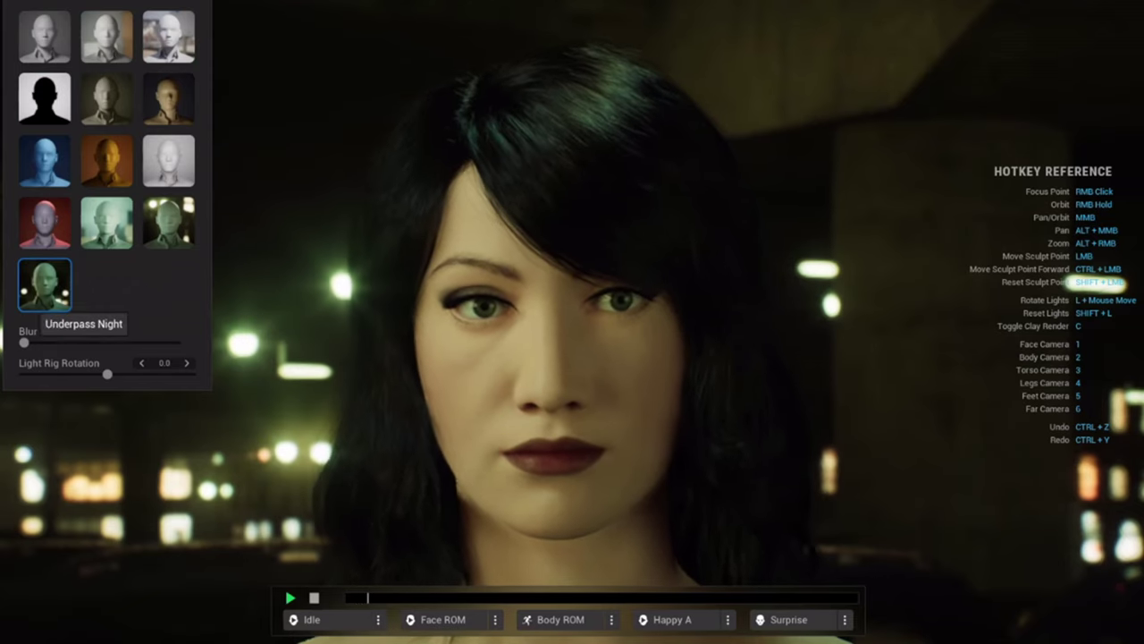
{"action": "mouse_move", "coordinate": [24, 342]}
{"action": "left_mouse_down"}
{"action": "mouse_move", "coordinate": [176, 343]}
{"action": "mouse_move", "coordinate": [24, 343]}
{"action": "left_mouse_up"}
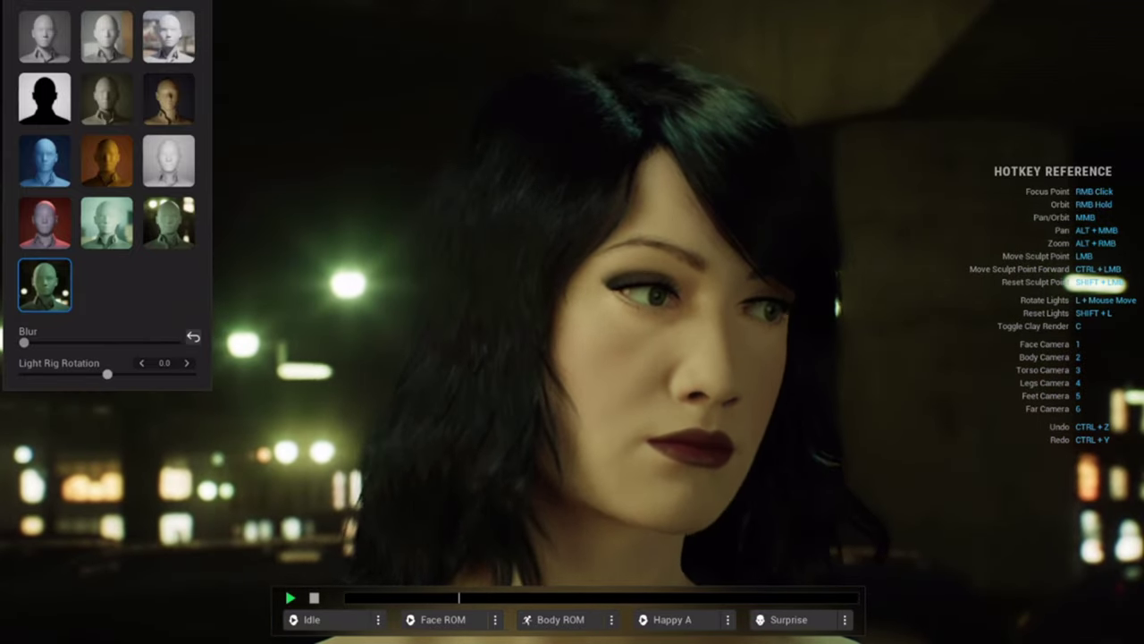
{"action": "key", "text": "l"}
{"action": "key", "text": "l"}
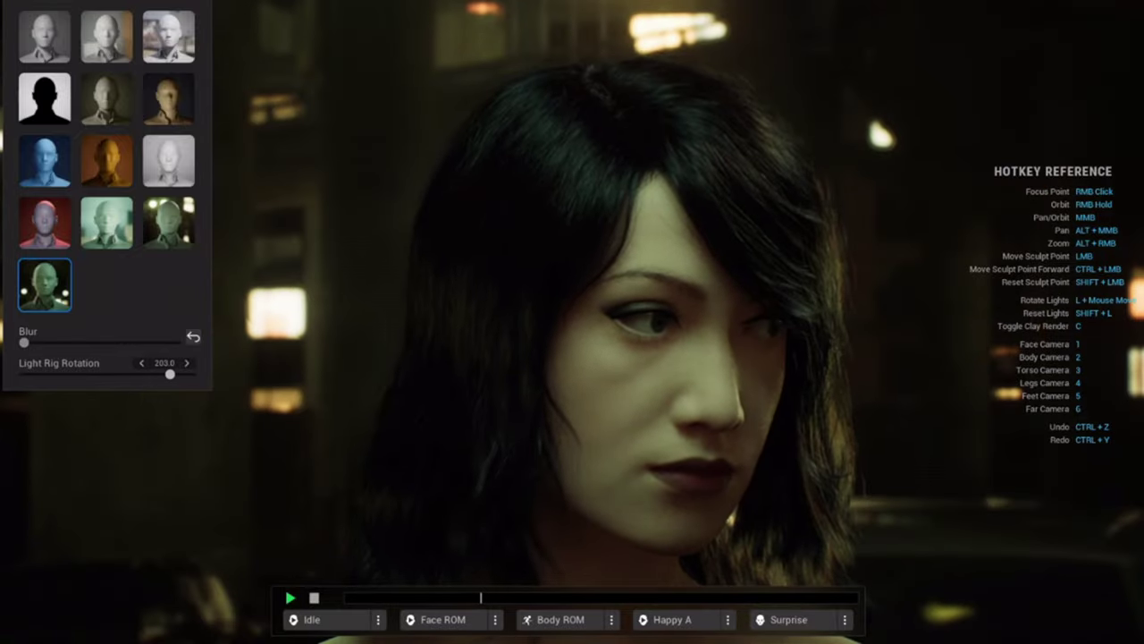
{"action": "key", "text": "l"}
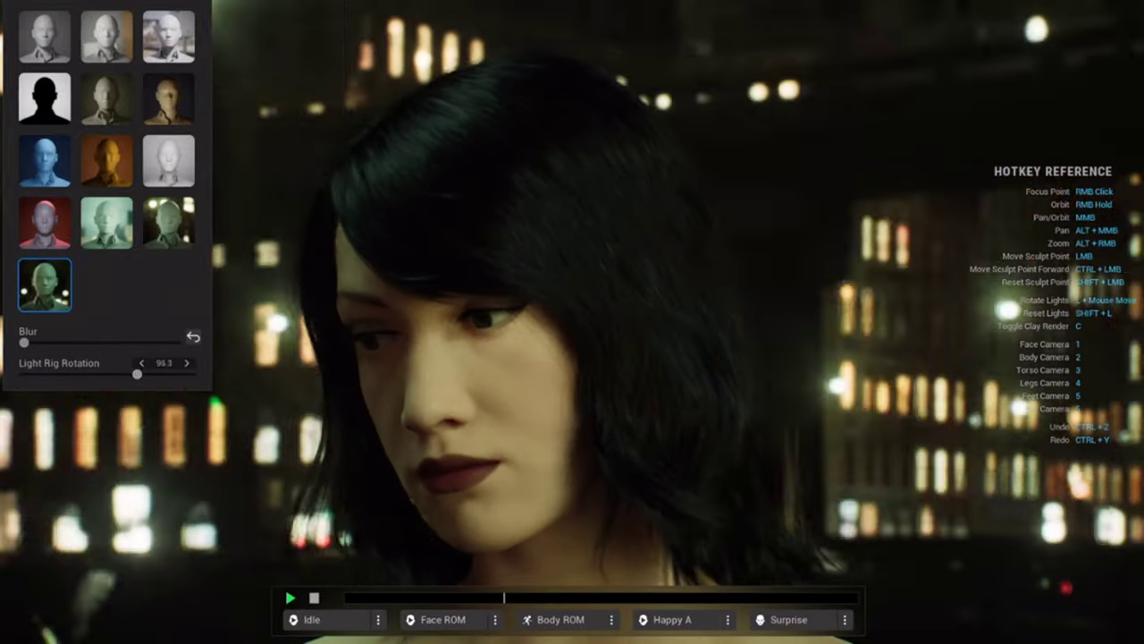
{"action": "key", "text": "l"}
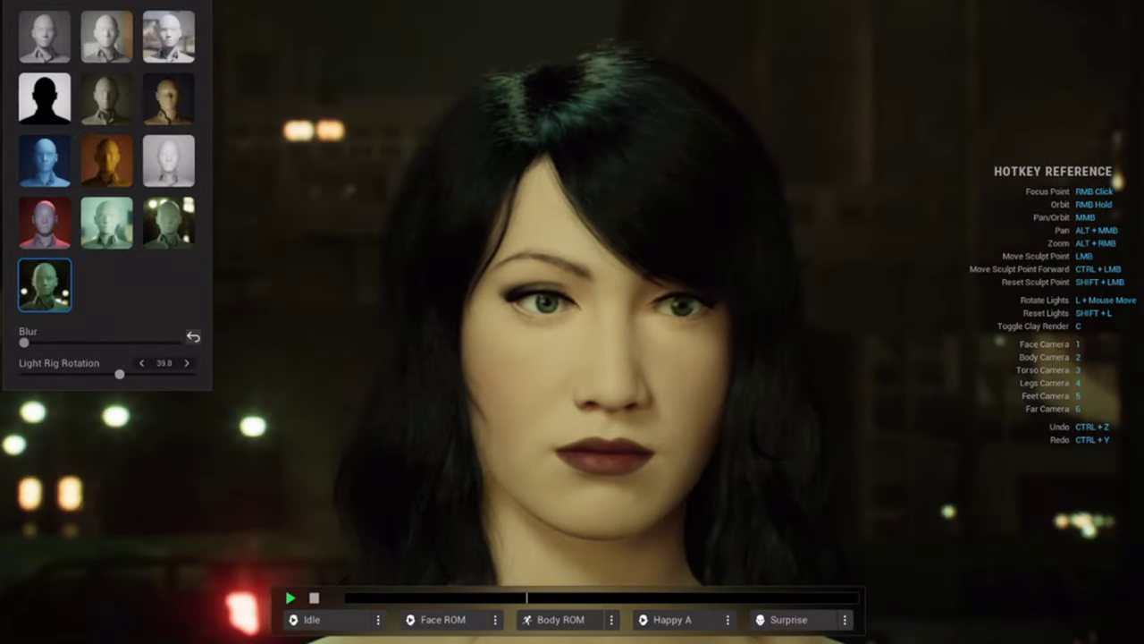
{"action": "key", "text": "l"}
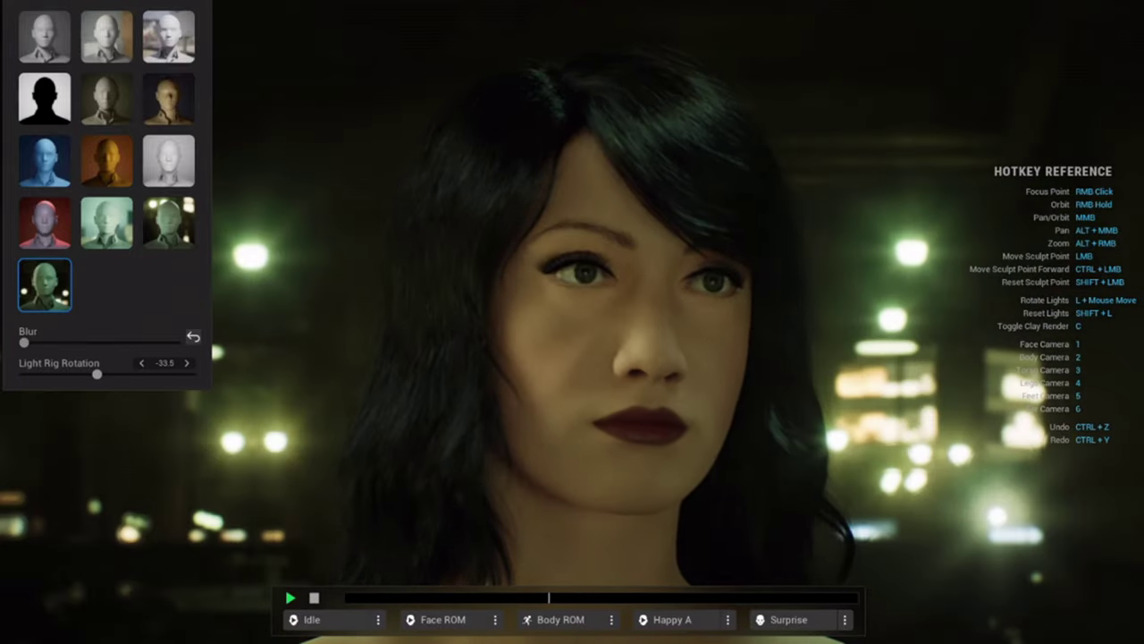
{"action": "key", "text": "l"}
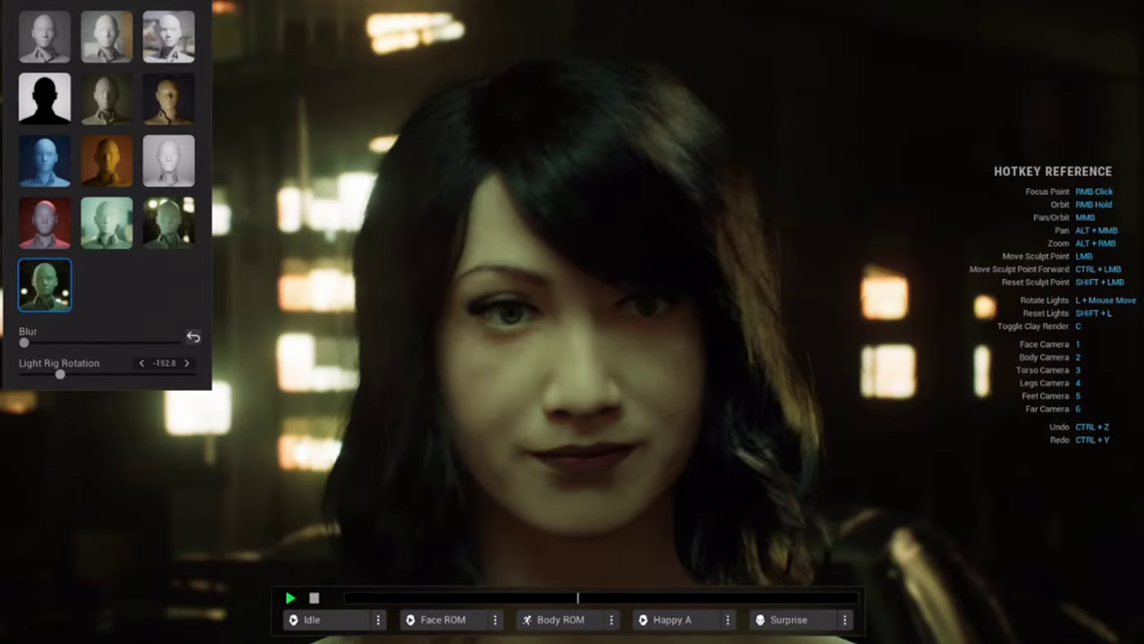
Return to Portrait lighting and rotate the light rig to 121.4, then 270.0.
{"action": "left_click", "coordinate": [168, 161]}
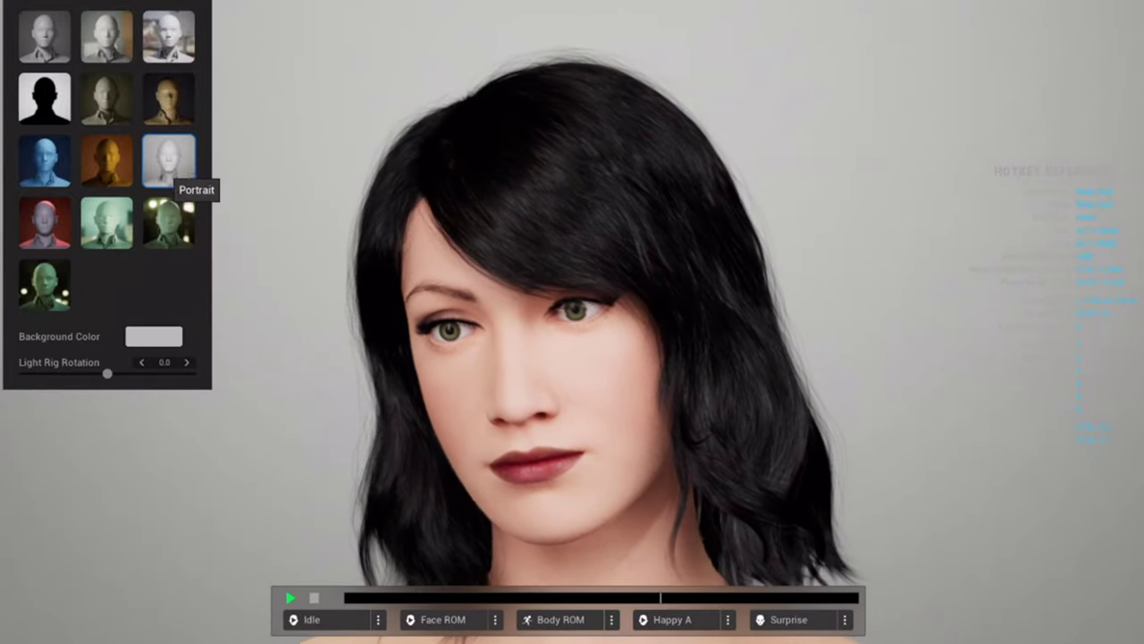
{"action": "key", "text": "l"}
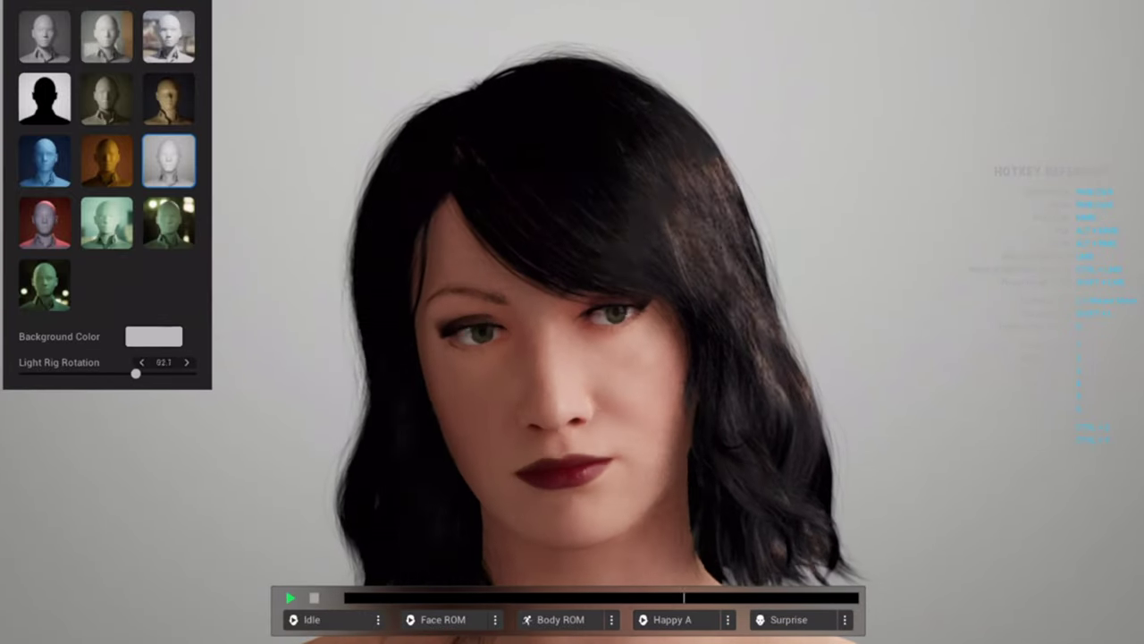
{"action": "key", "text": "l"}
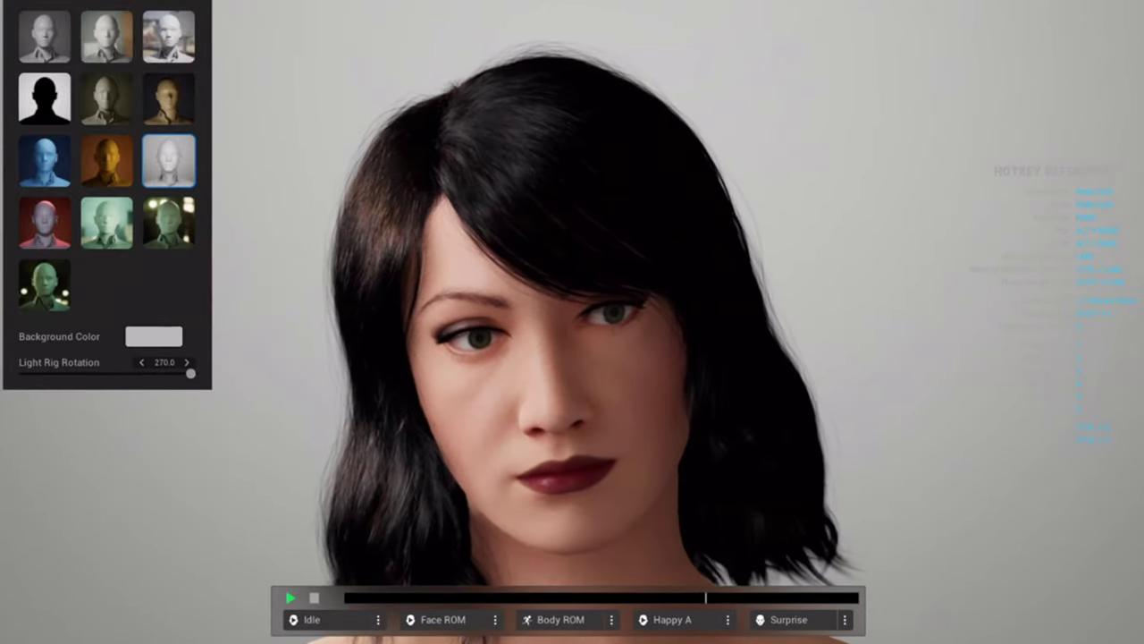